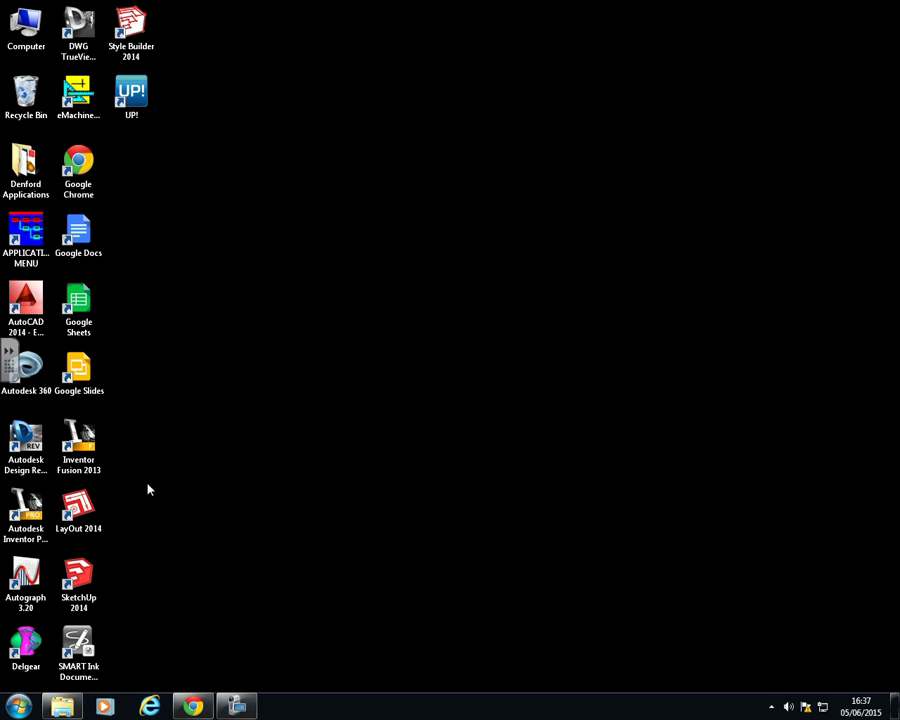
# Launch Inventor Professional 2013 from the desktop shortcut and dismiss the Welcome screen
pyautogui.doubleClick(26, 515)
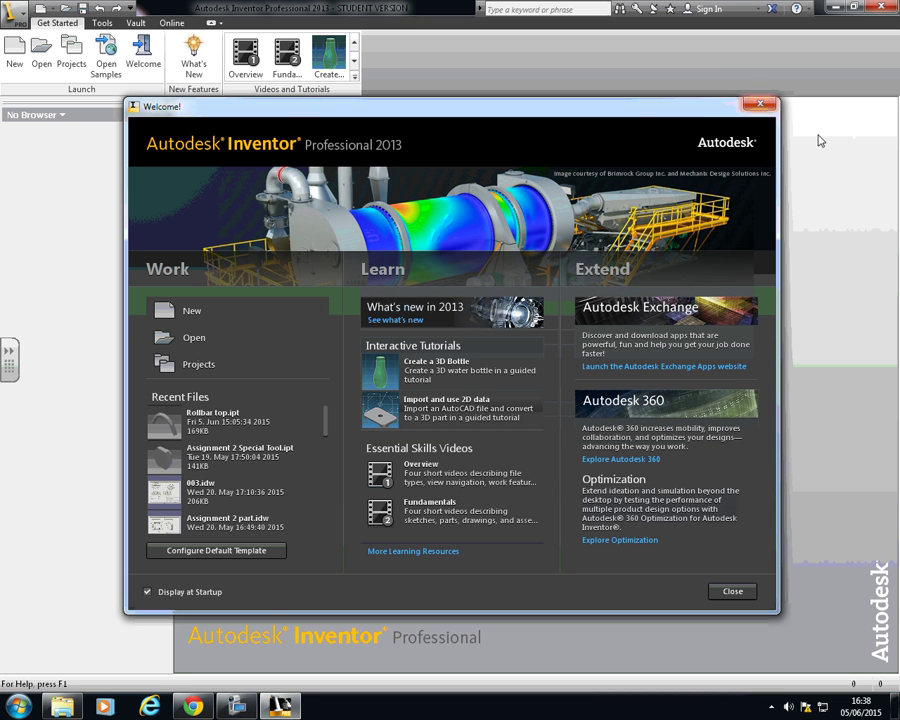
pyautogui.click(759, 104)
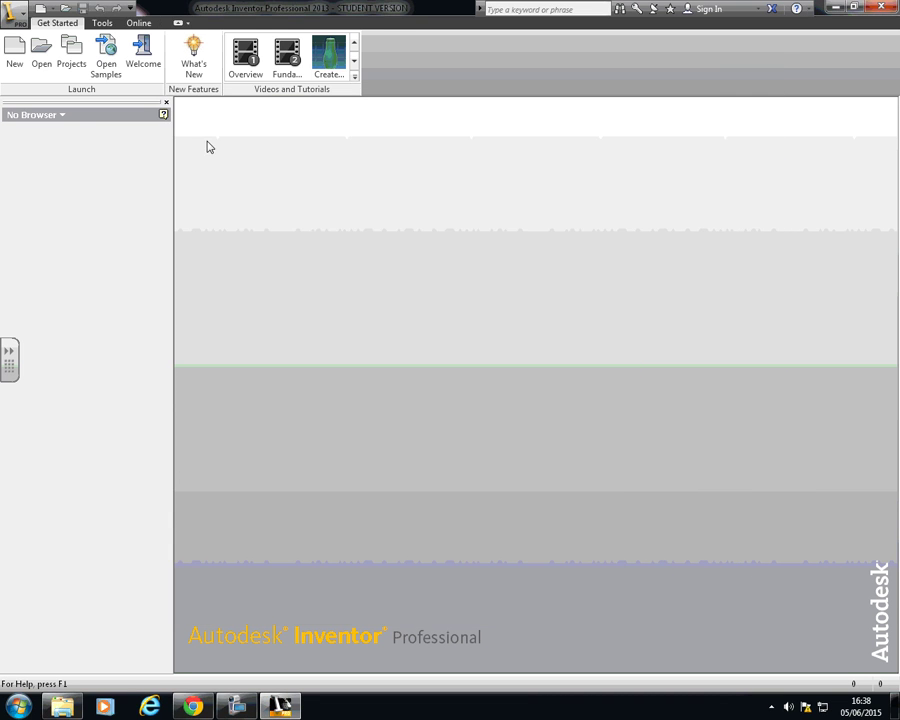
# Create a new part, Part1, from the metric Standard (mm).ipt template
pyautogui.click(13, 52)
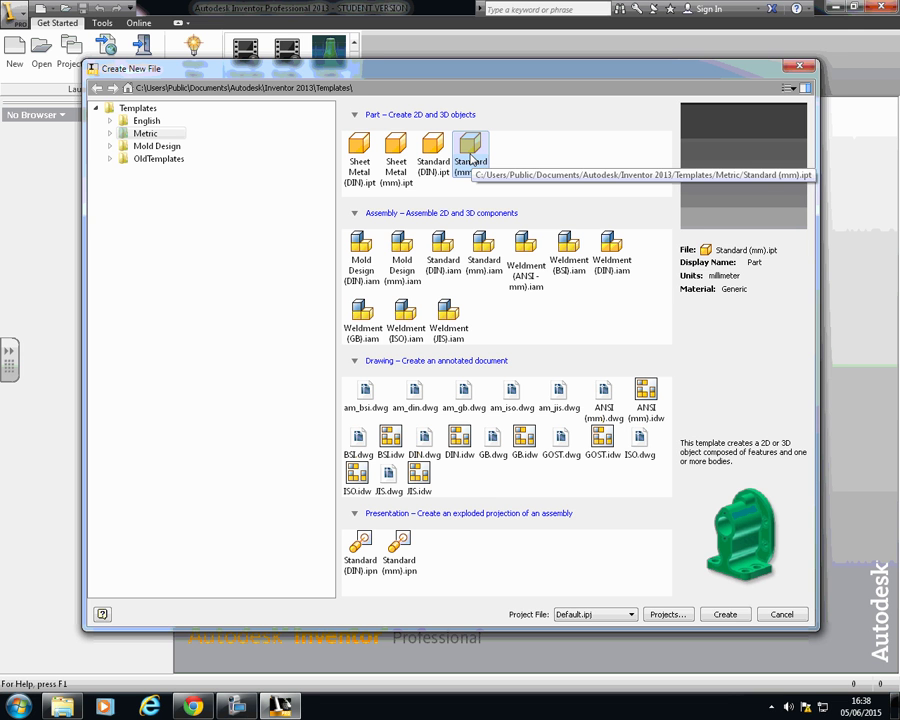
pyautogui.click(725, 615)
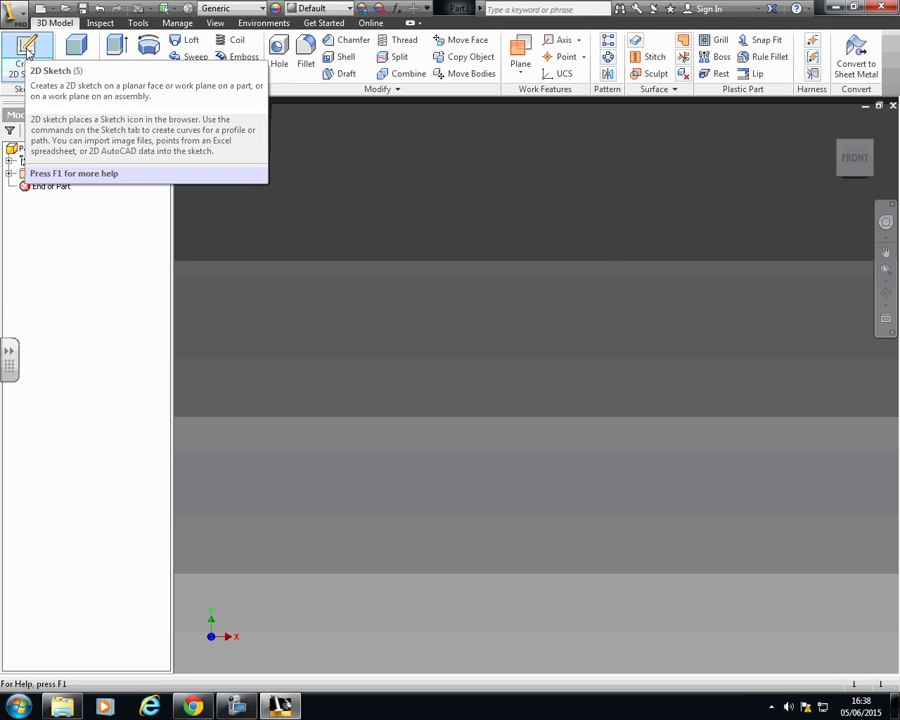
# Start a new 2D sketch and zoom in and out on the workspace
pyautogui.click(30, 55)
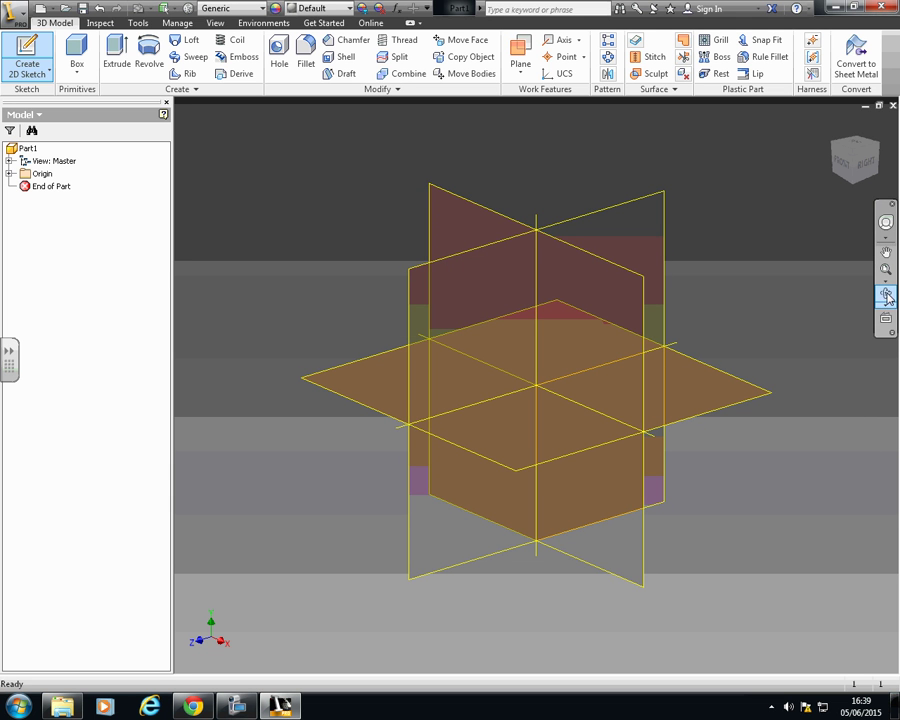
pyautogui.scroll(4, 538, 331)
pyautogui.scroll(-5, 530, 318)
pyautogui.scroll(3, 530, 318)
pyautogui.scroll(-2, 236, 174)
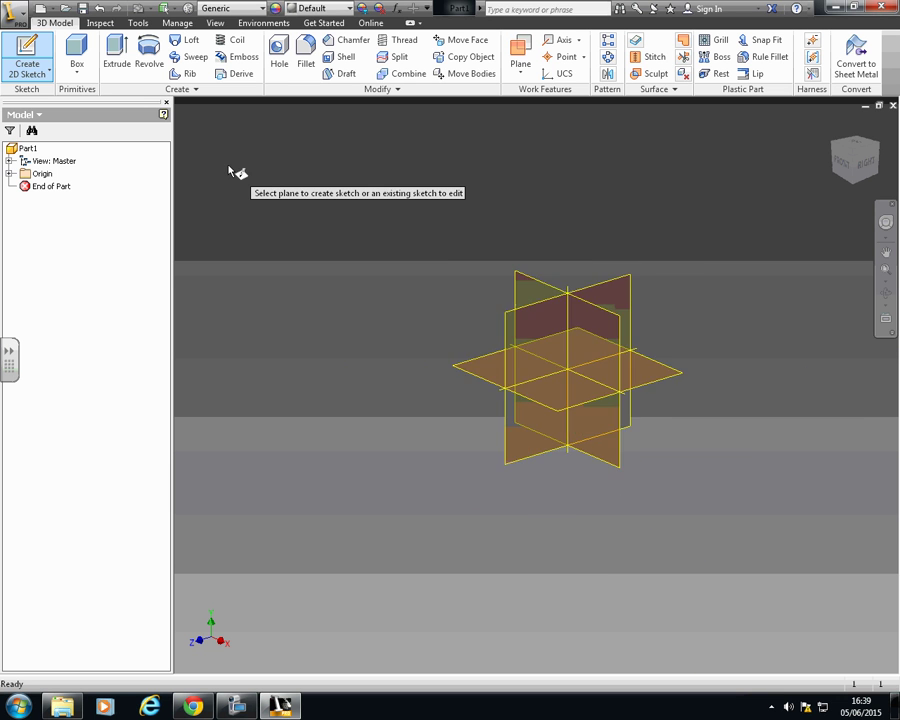
pyautogui.scroll(3, 237, 173)
pyautogui.scroll(5, 723, 231)
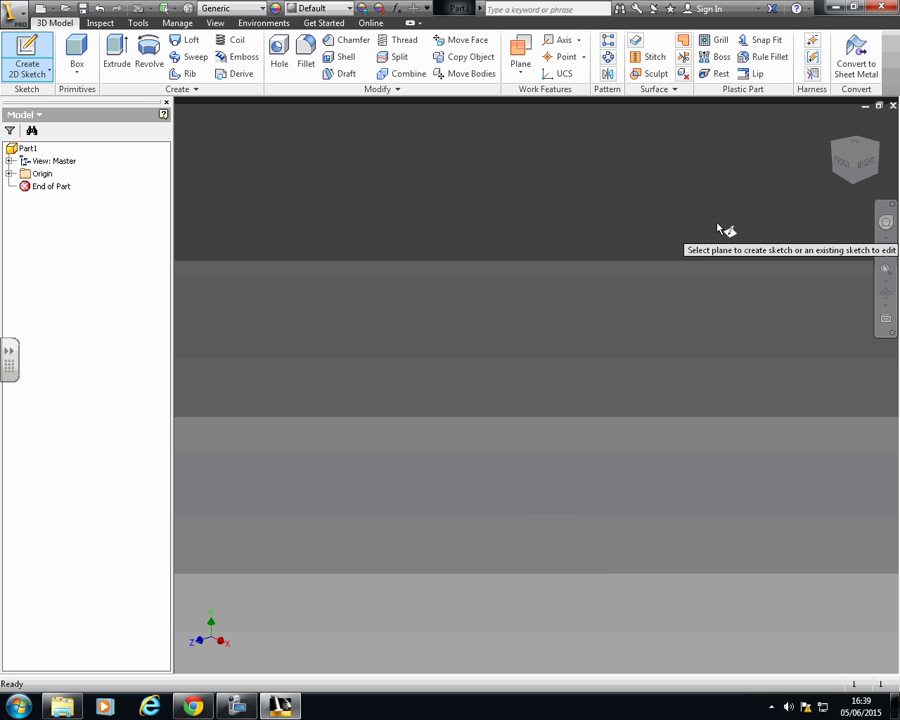
# Fit the three origin planes to the view and tilt them to a clearer angle
pyautogui.click(885, 272)
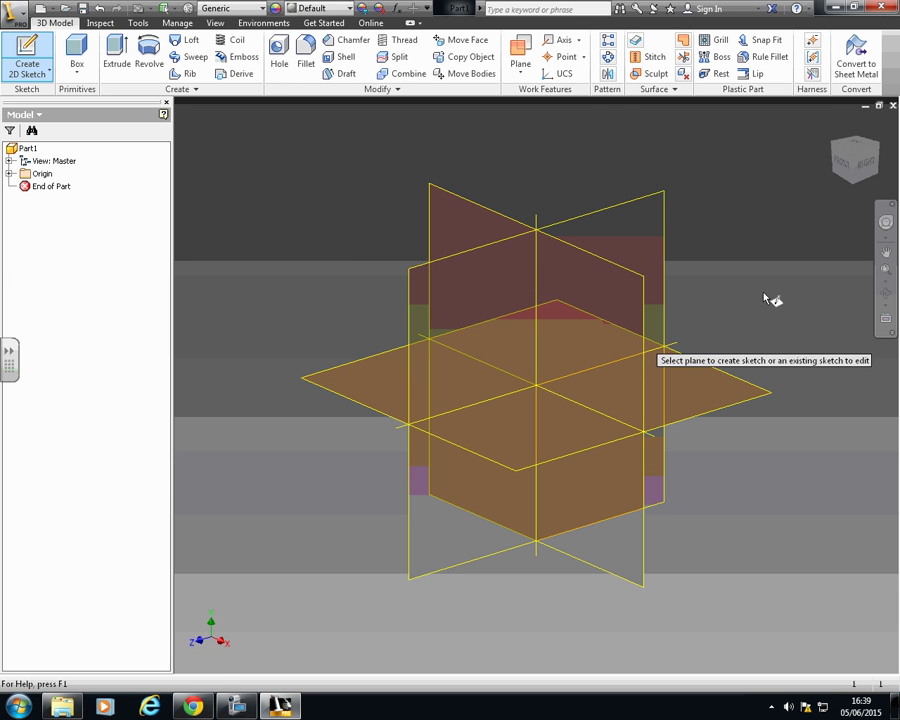
pyautogui.click(886, 293)
pyautogui.moveTo(705, 396); pyautogui.dragTo(542, 388)
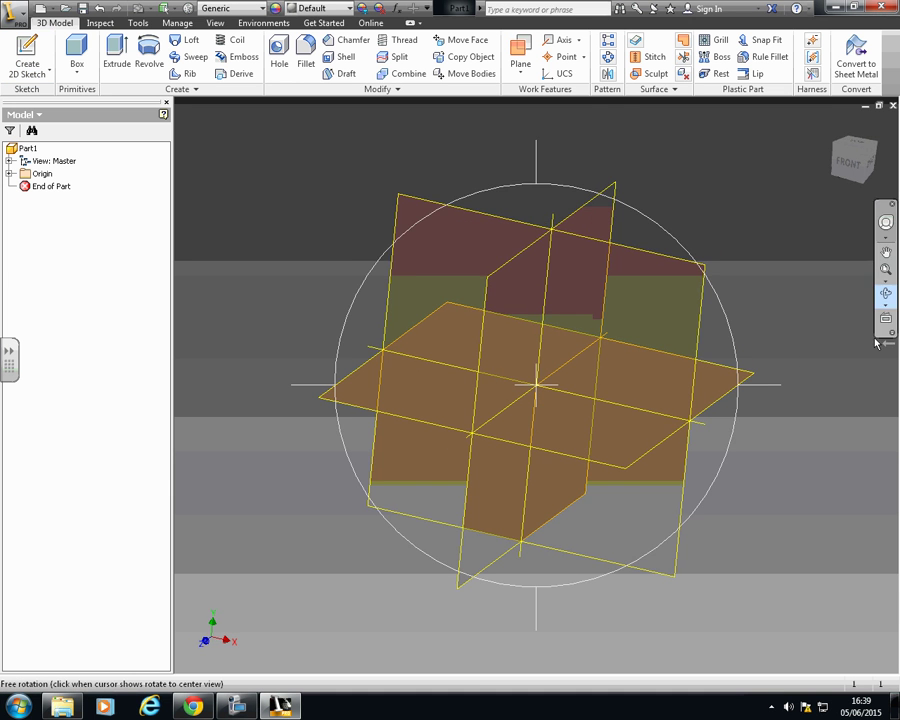
pyautogui.press('Escape')
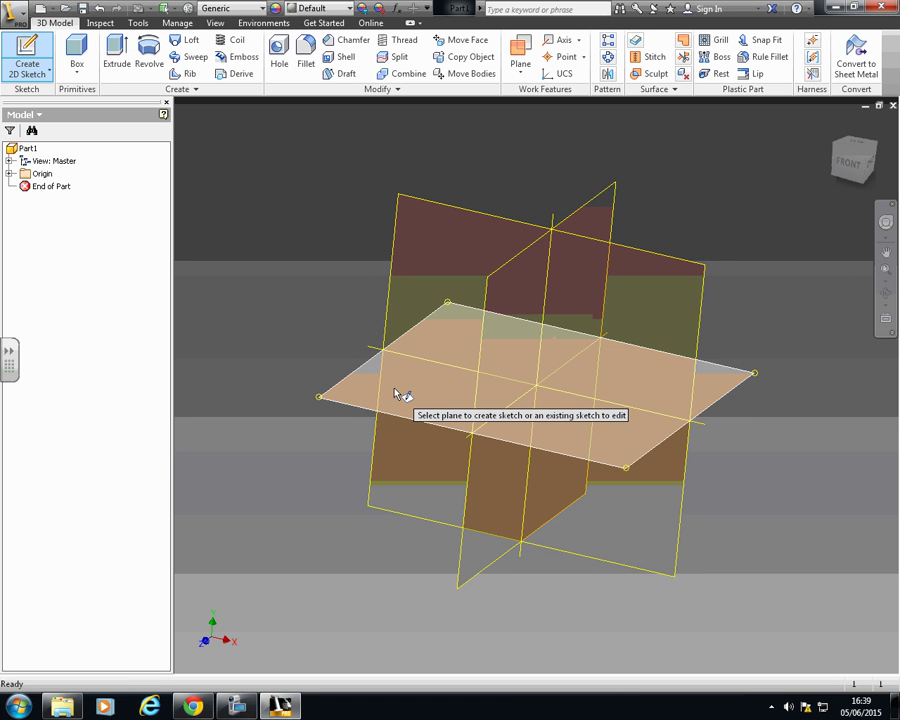
# On the XZ plane, draw a circle centred on the origin and finish Sketch1
pyautogui.click(398, 391)
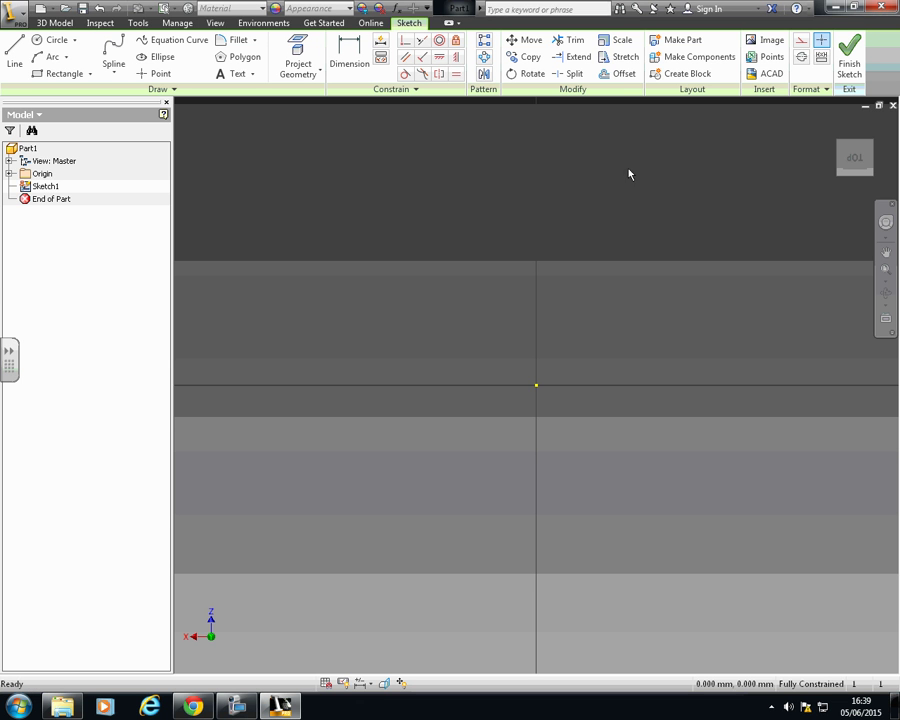
pyautogui.click(55, 40)
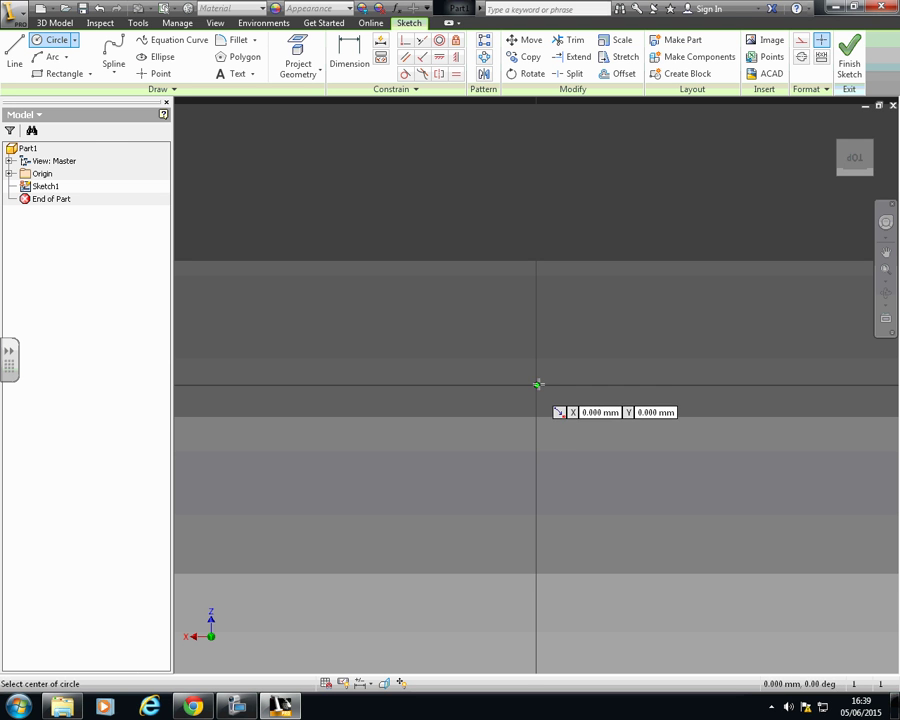
pyautogui.click(537, 385)
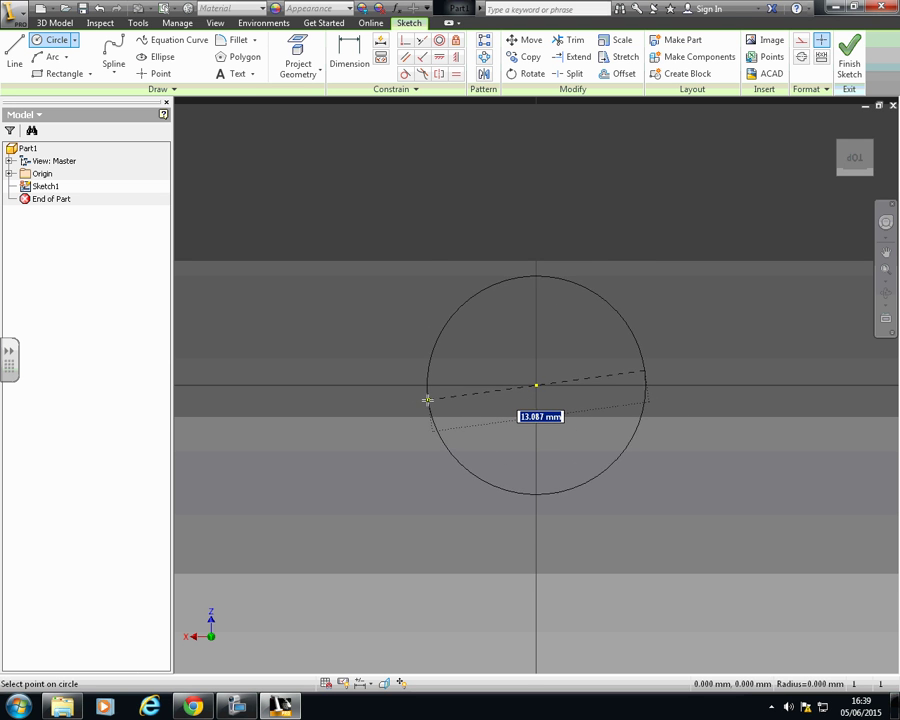
pyautogui.click(395, 405)
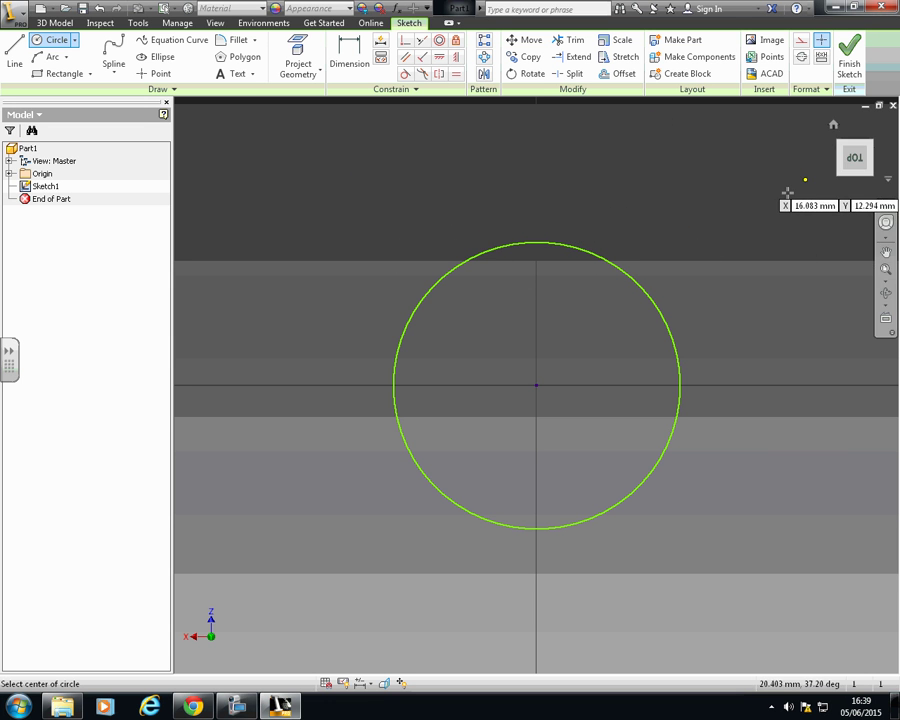
pyautogui.click(849, 60)
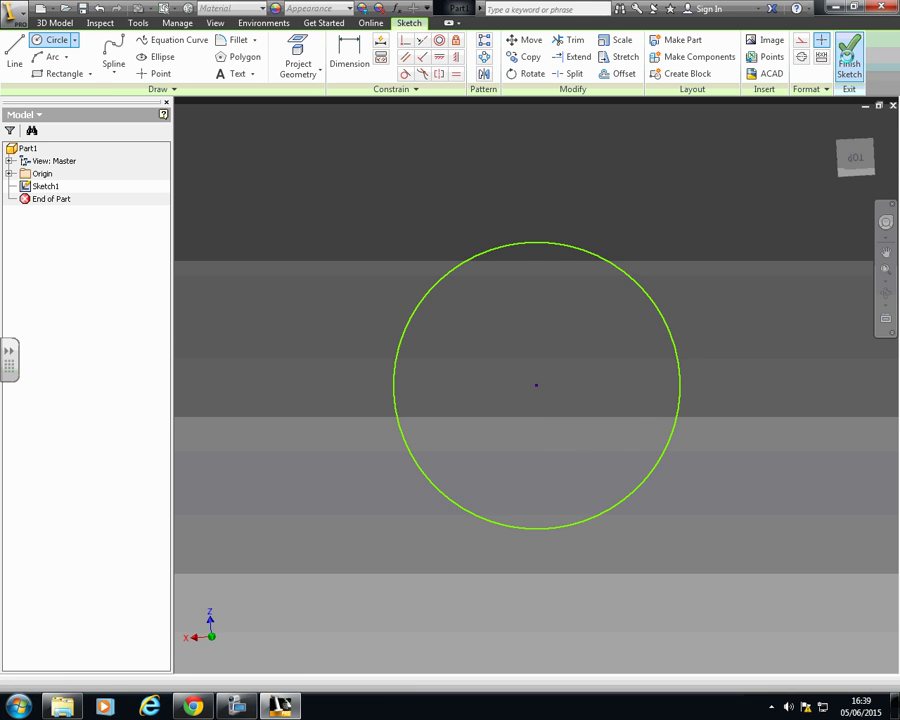
# Zoom, then free-orbit to view the origin-centred circle from above at an angle
pyautogui.scroll(3, 633, 388)
pyautogui.scroll(-2, 632, 388)
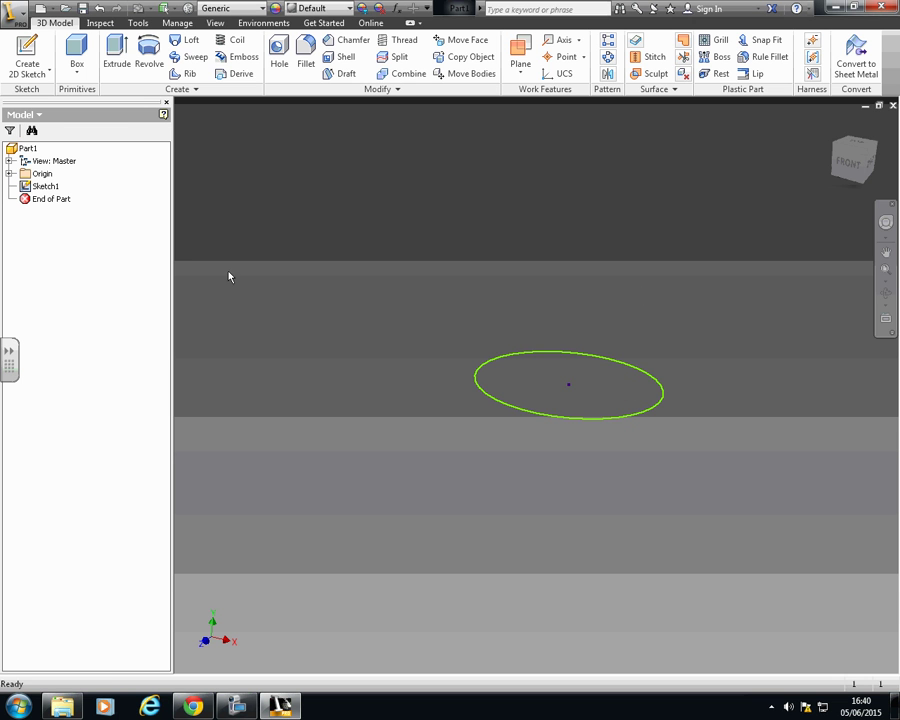
pyautogui.click(884, 296)
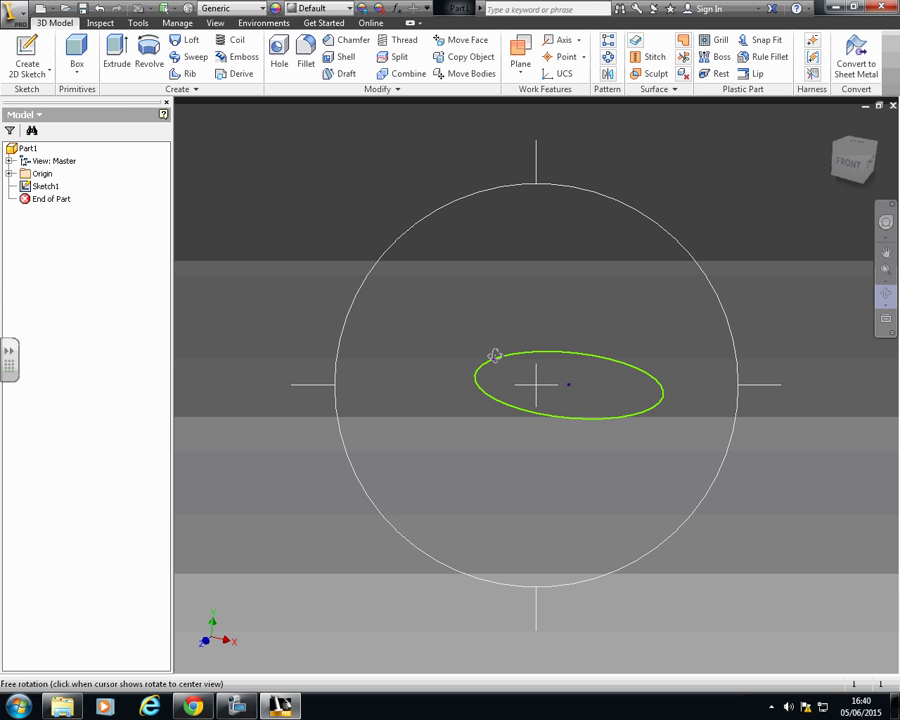
pyautogui.moveTo(516, 315); pyautogui.dragTo(430, 341)
pyautogui.press('Escape')
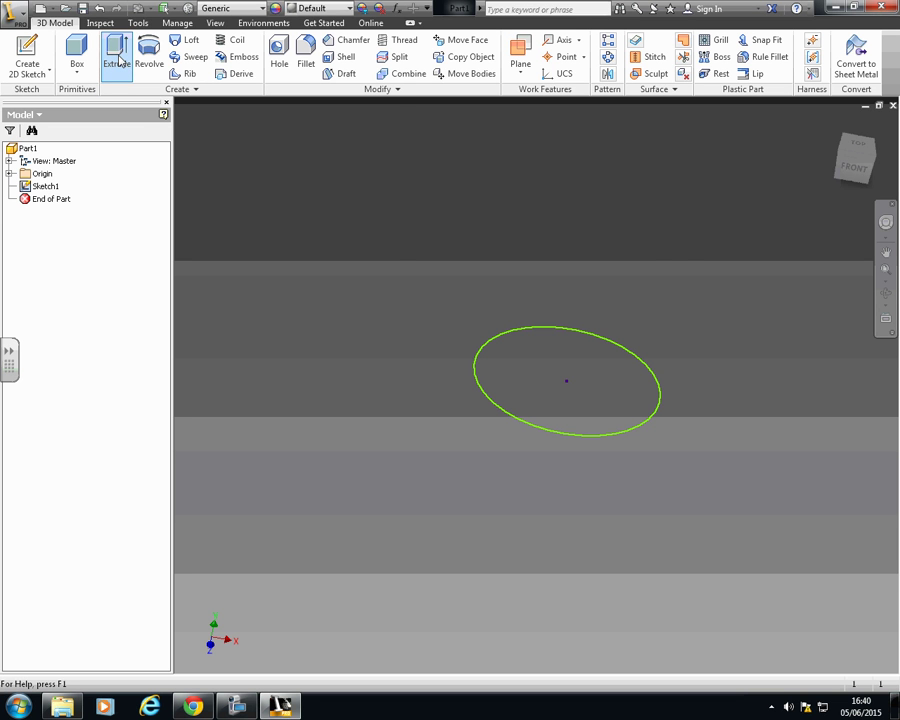
# Extrude the Sketch1 circle by a distance of 20 mm
pyautogui.click(117, 60)
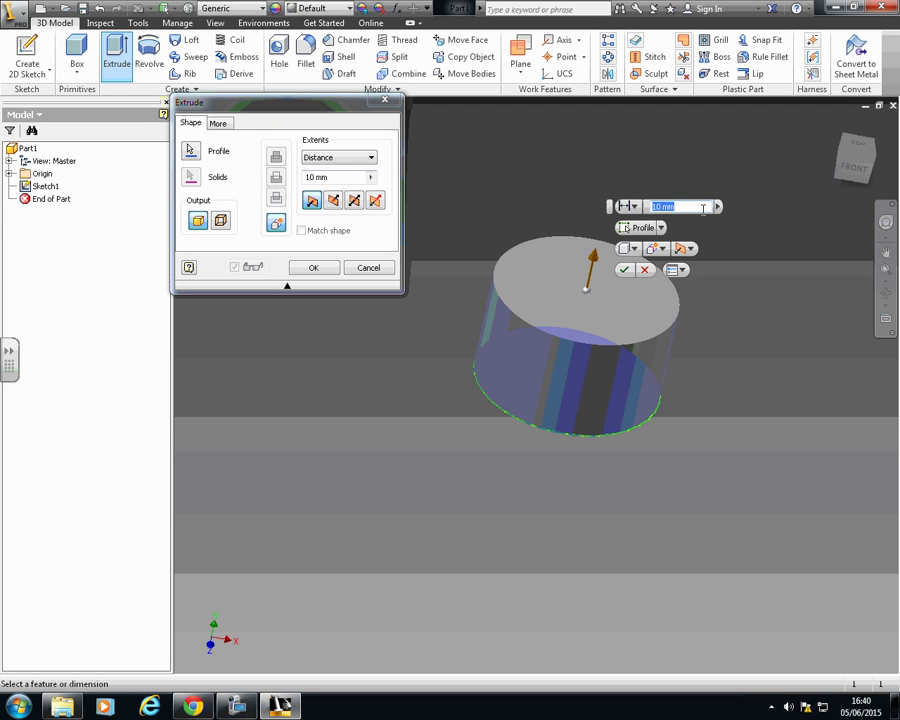
pyautogui.write('20')
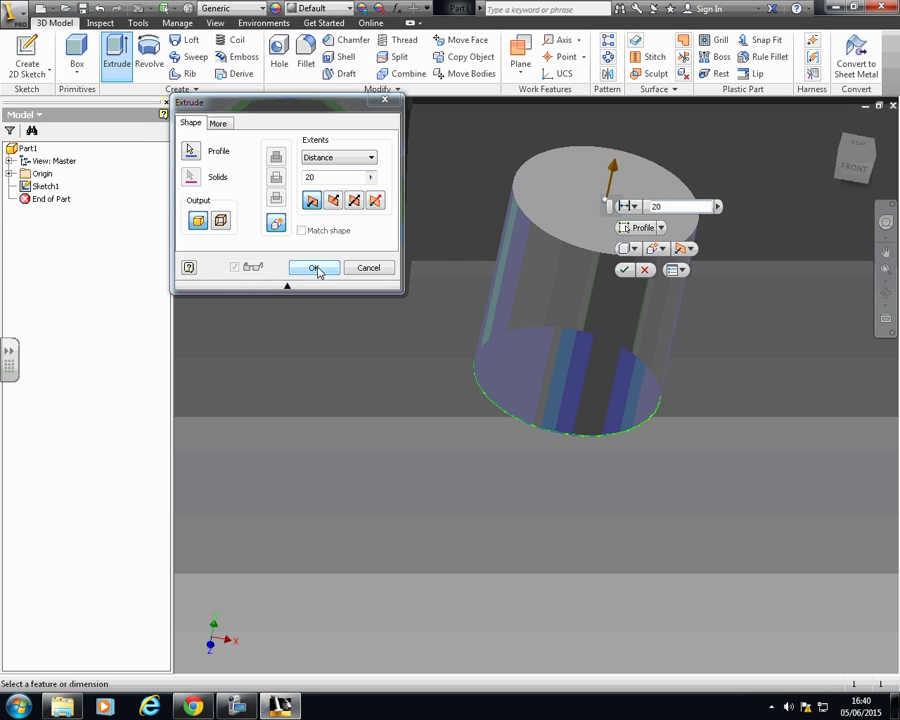
pyautogui.click(314, 268)
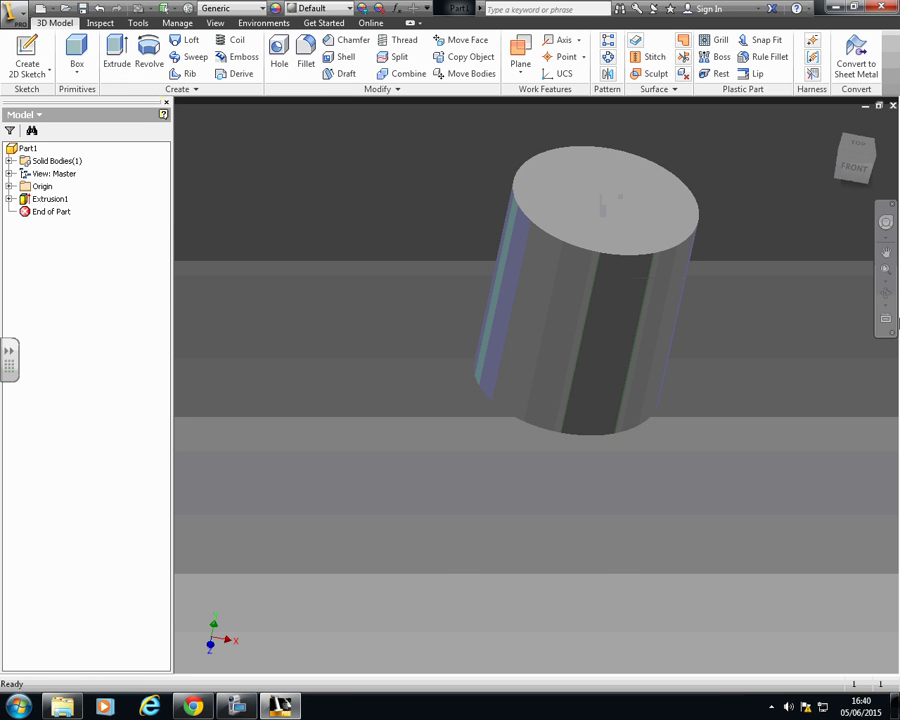
# Orbit and pan around the cylinder to inspect it from different sides
pyautogui.click(884, 294)
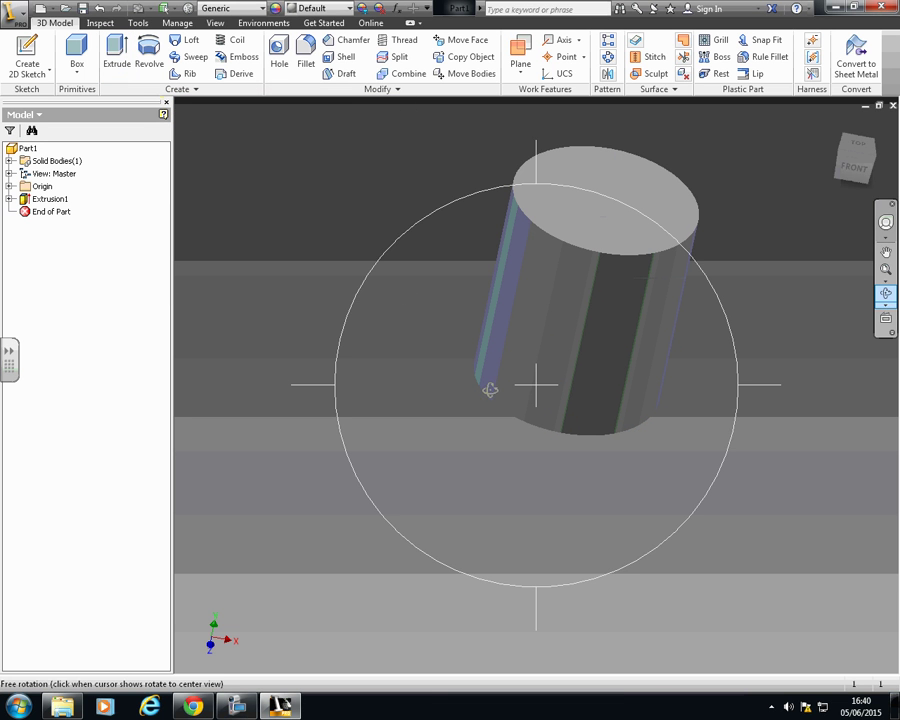
pyautogui.moveTo(420, 375); pyautogui.dragTo(595, 346)
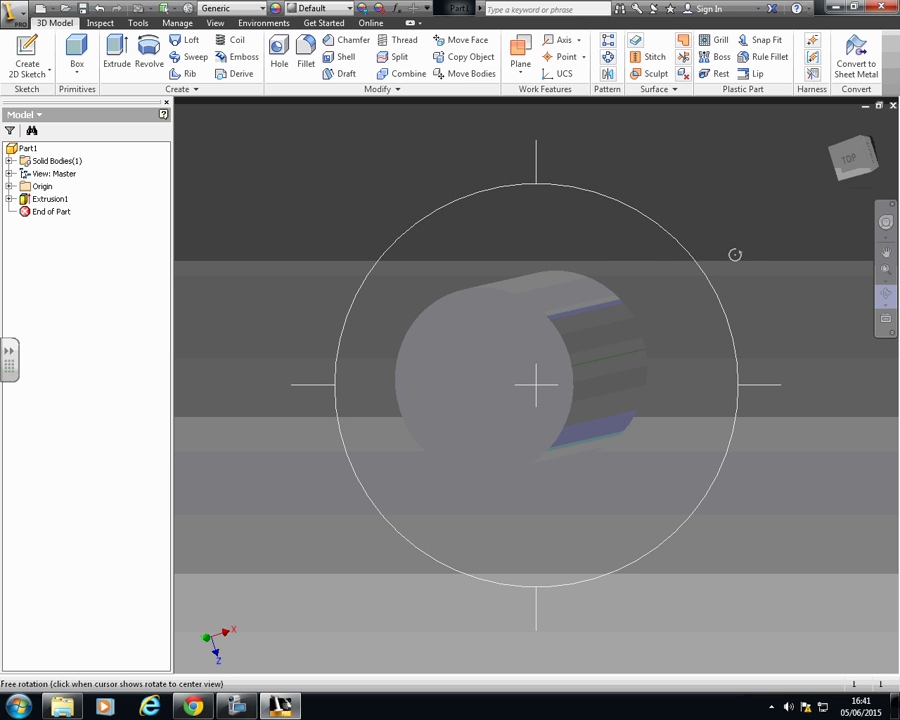
pyautogui.press('F2')
pyautogui.moveTo(757, 245); pyautogui.dragTo(749, 270)
pyautogui.press('F4')
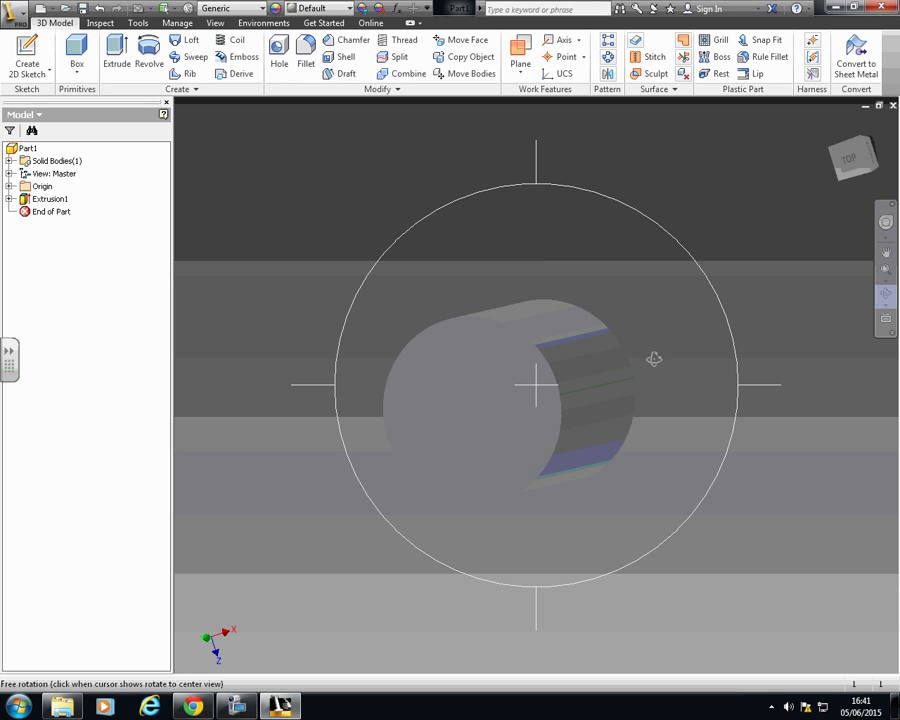
pyautogui.press('Escape')
# Turn the cylinder to see its end, then fit the whole cylinder in view
pyautogui.keyDown('shift'); pyautogui.moveTo(857, 563); pyautogui.dragTo(866, 305, button='middle'); pyautogui.keyUp('shift')
pyautogui.scroll(6, 615, 350)
pyautogui.scroll(-2, 628, 334)
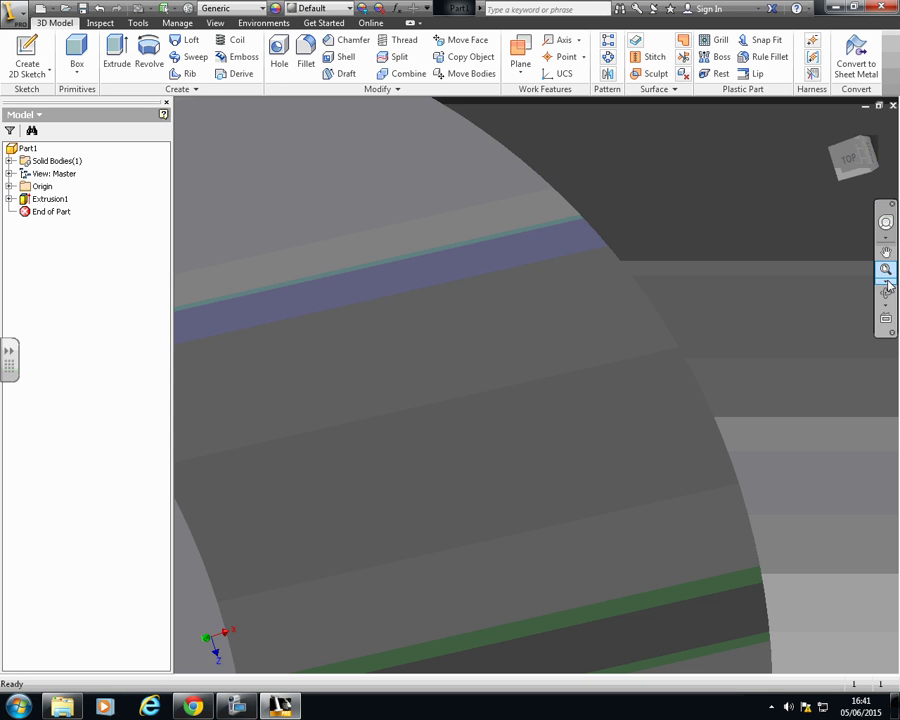
pyautogui.click(885, 271)
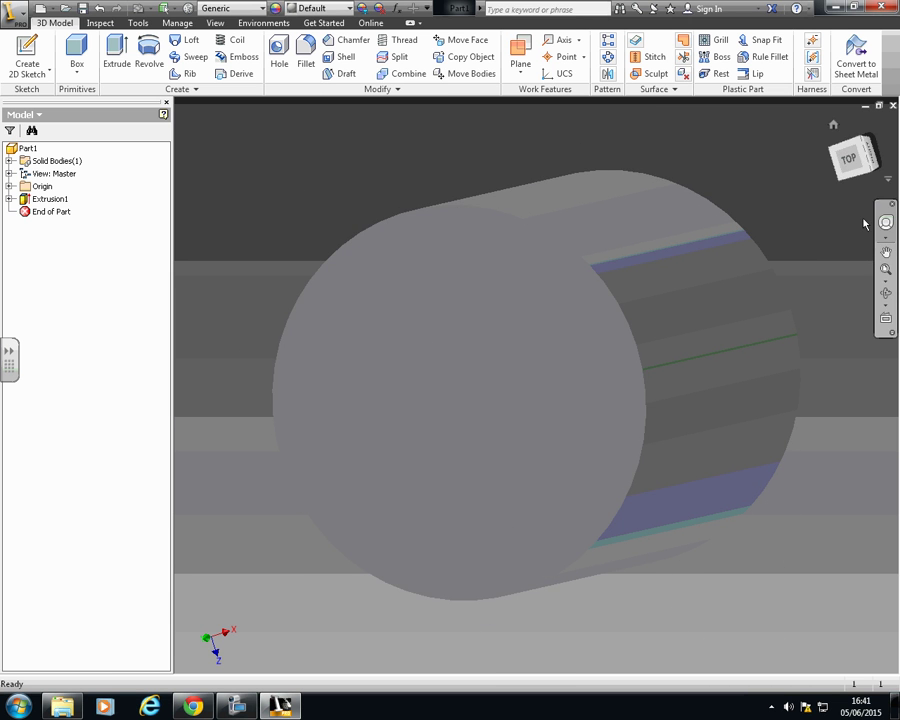
# With the ViewCube, go isometric, then front, then slightly above the front
pyautogui.click(840, 183)
pyautogui.click(856, 176)
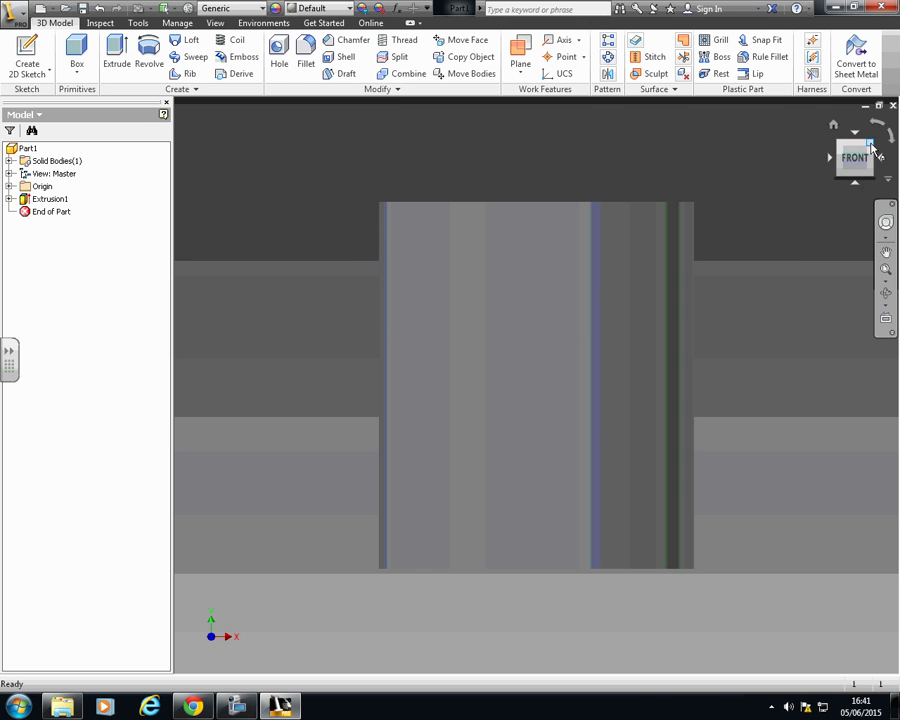
pyautogui.click(873, 148)
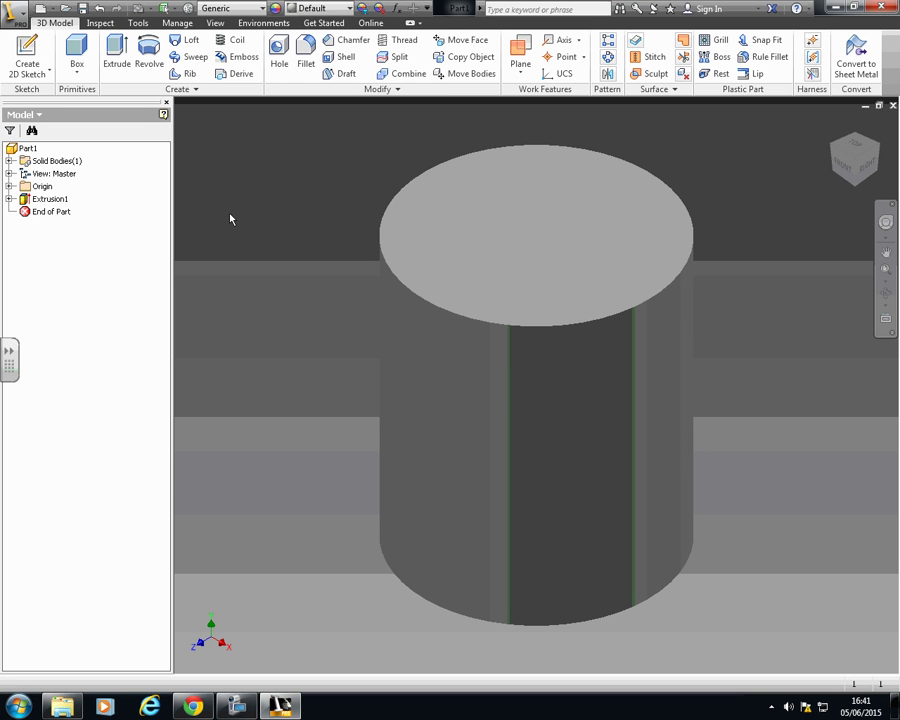